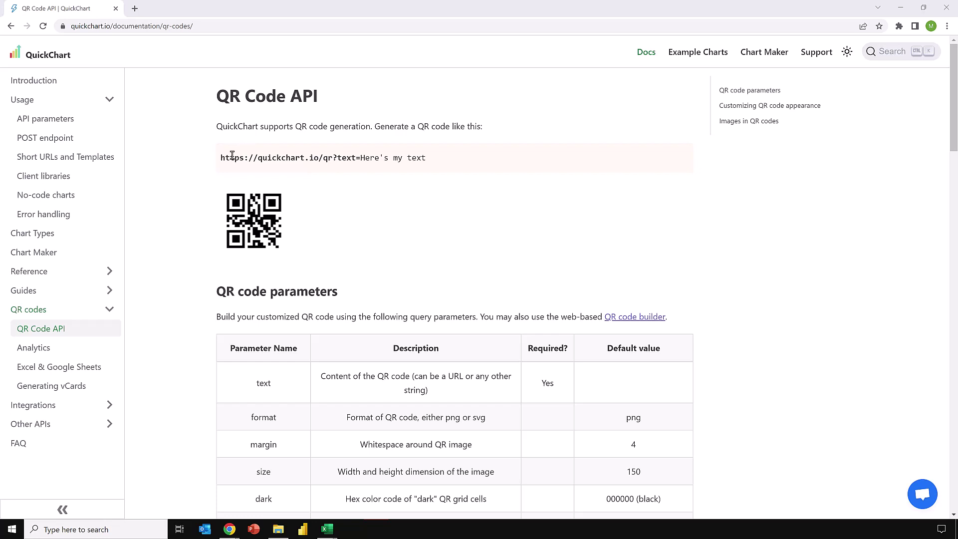
left_click_drag(221, 160, 362, 160)
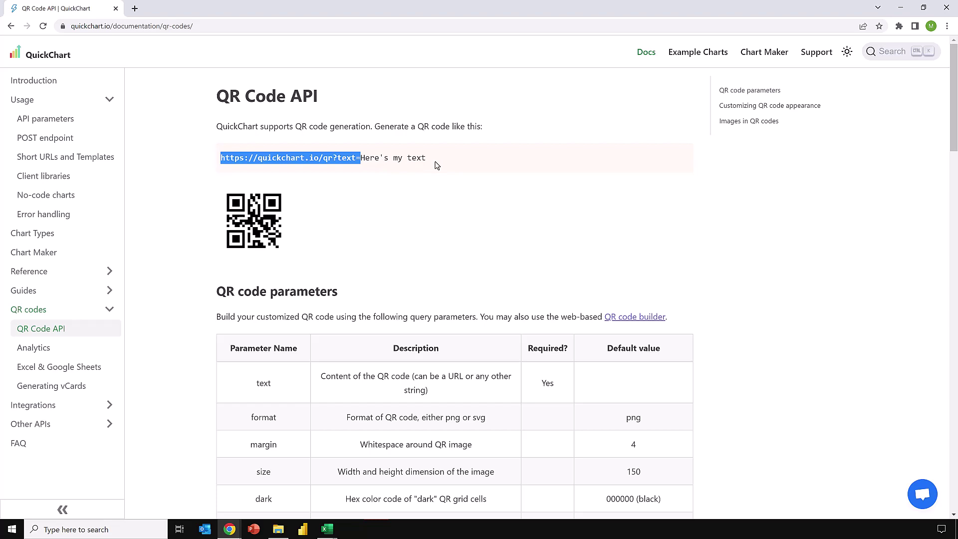
scroll(453, 254, "down", 3)
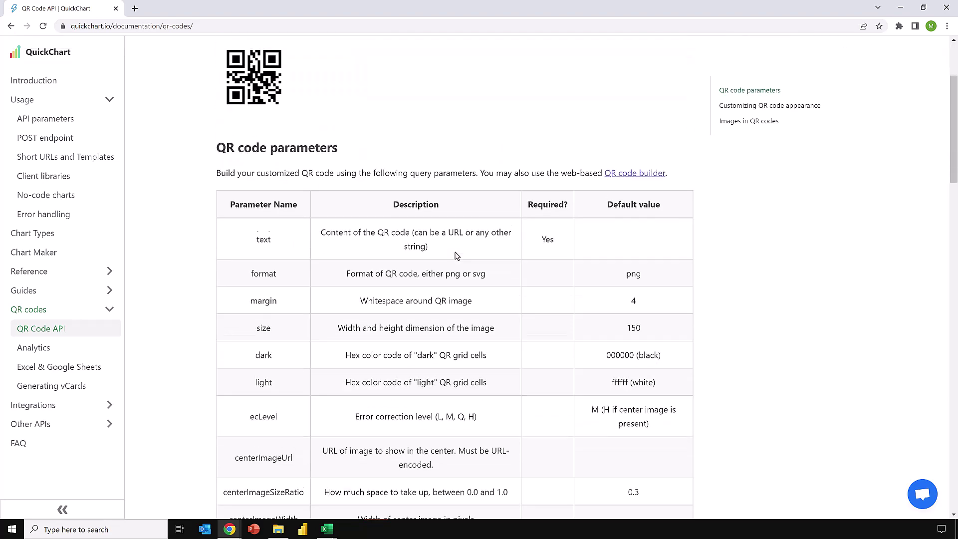
scroll(456, 253, "down", 3)
scroll(456, 253, "up", 2)
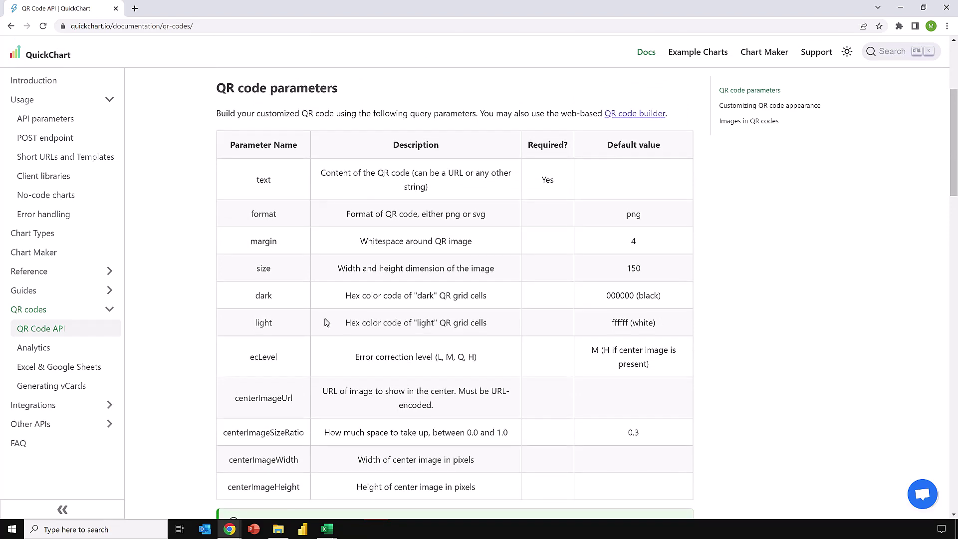
scroll(292, 324, "down", 1)
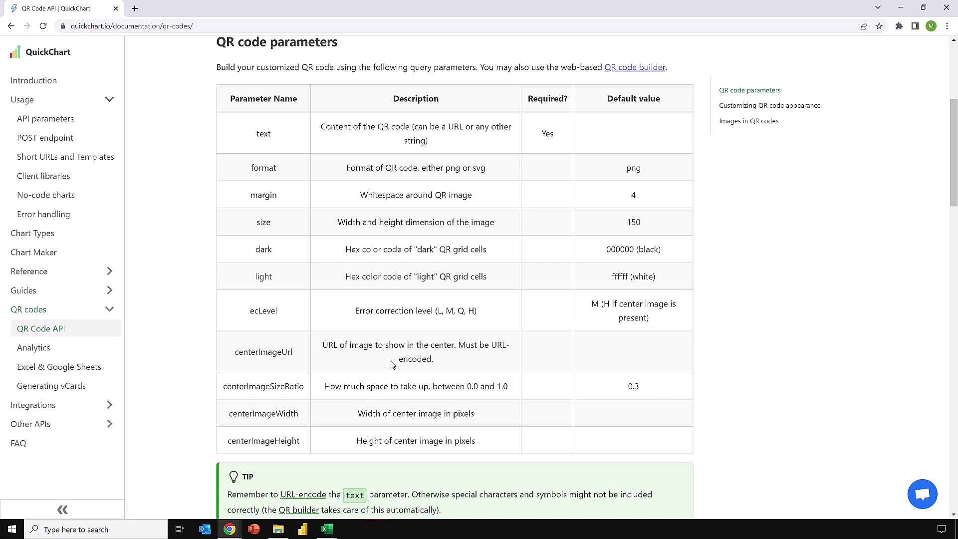
scroll(394, 369, "down", 7)
scroll(399, 348, "up", 10)
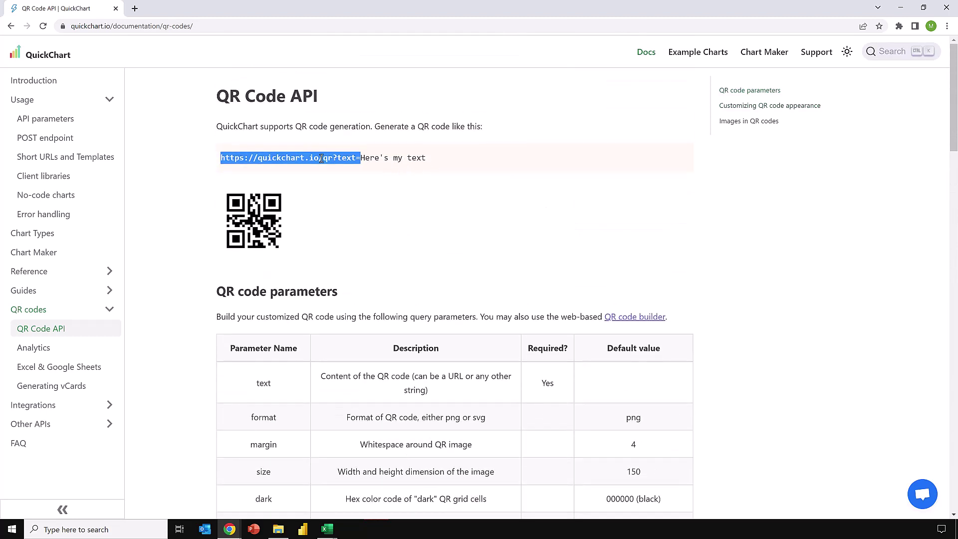
left_click(901, 7)
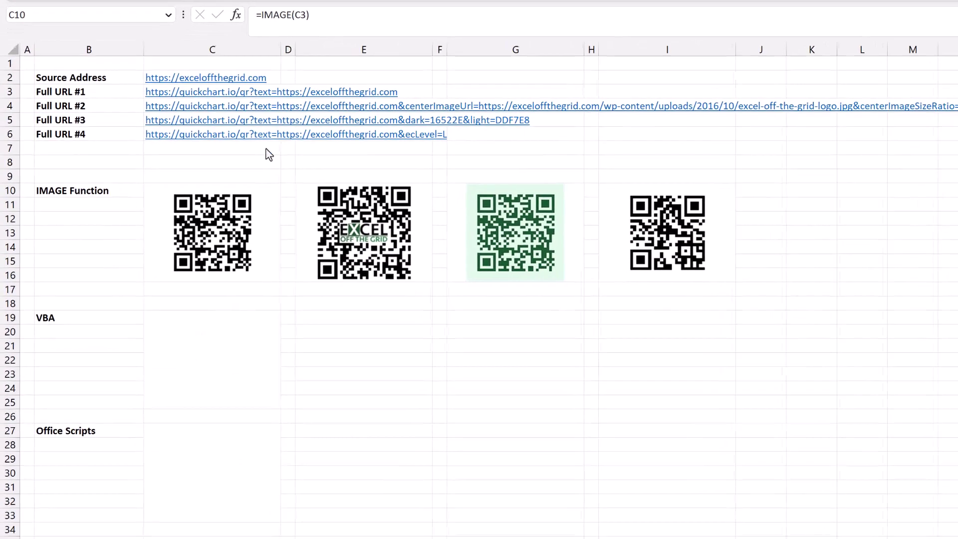
key("Up")
key("Up")
key("Up")
key("Up")
key("Up")
key("Up")
key("Up")
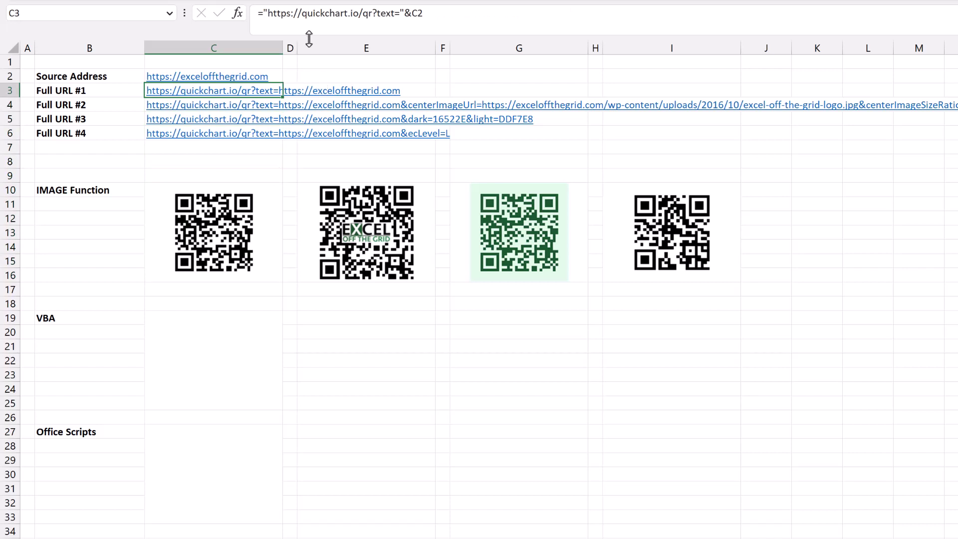
left_click(332, 14)
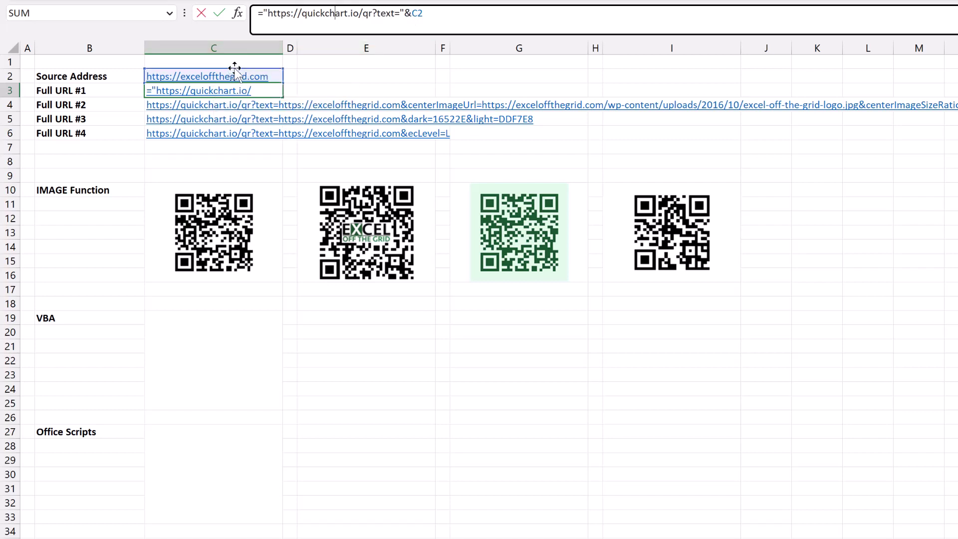
key("ctrl+Return")
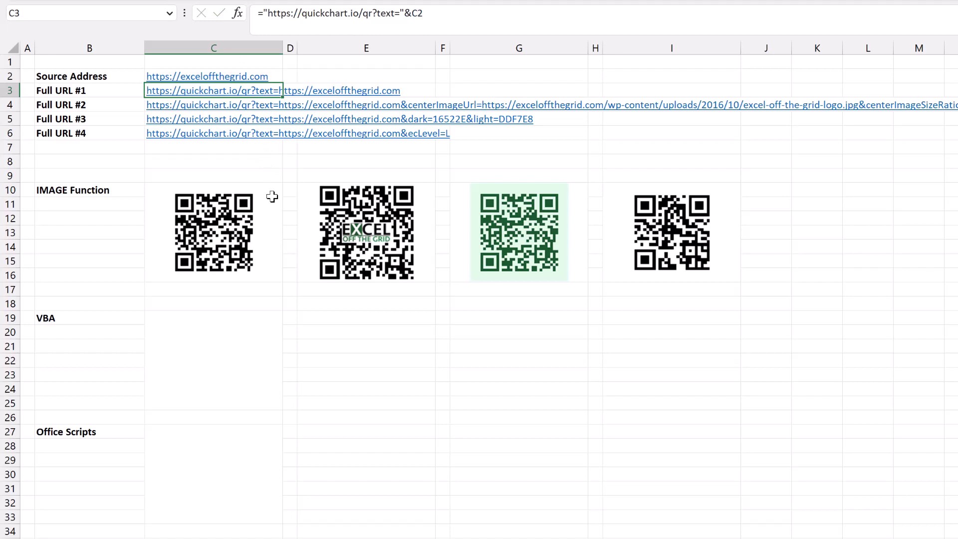
Recommit C10's =IMAGE(C3) formula so it renders the QR code
left_click(272, 196)
key("F2")
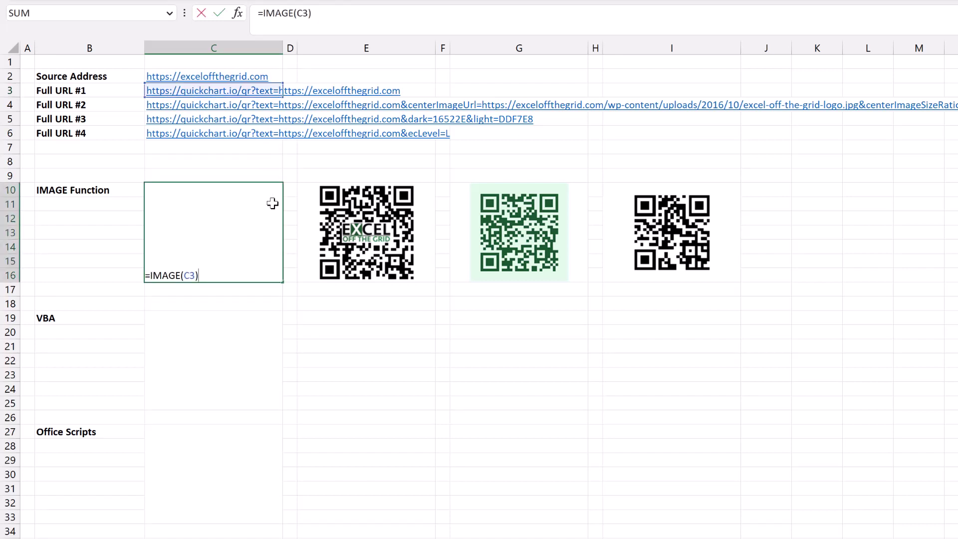
key("ctrl+Return")
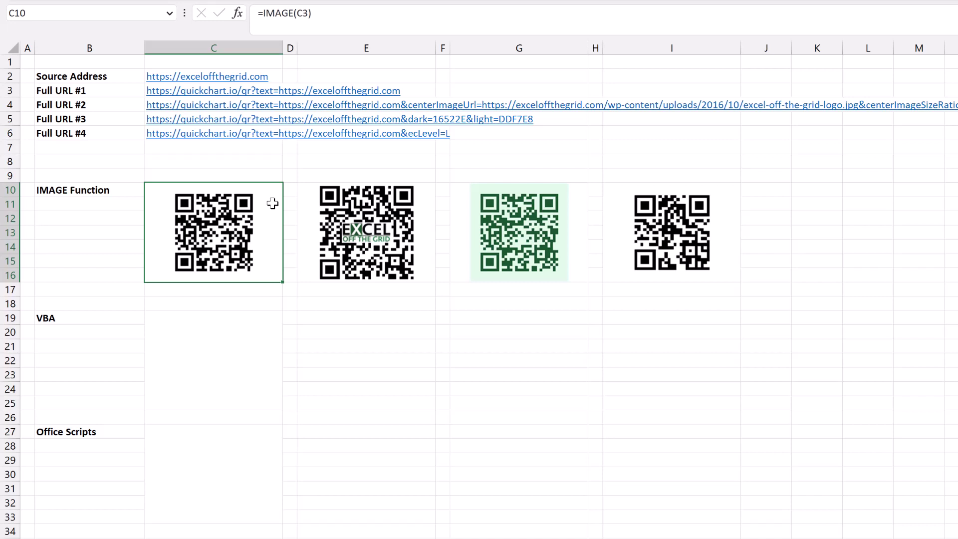
Re-enter E10's =IMAGE(C4) formula showing the logo QR code
left_click(424, 231)
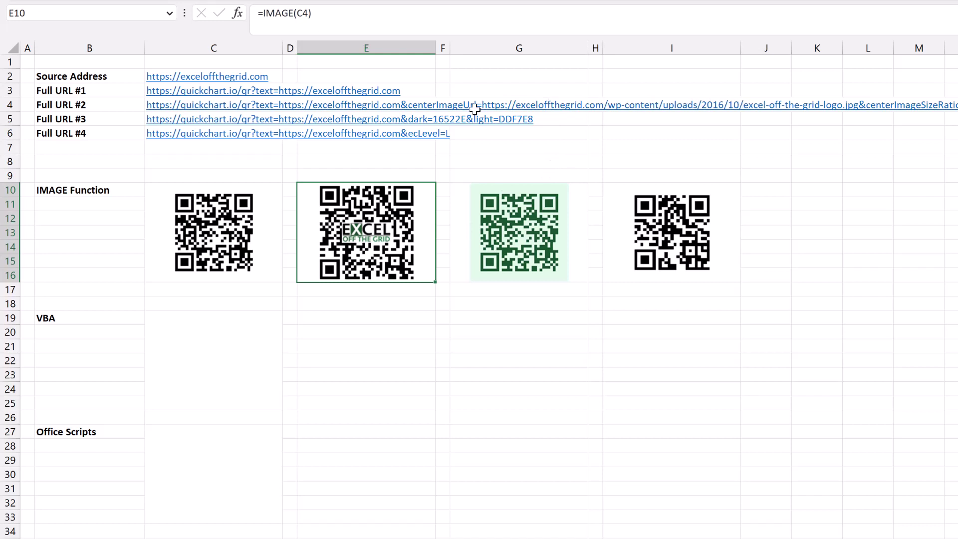
double_click(426, 213)
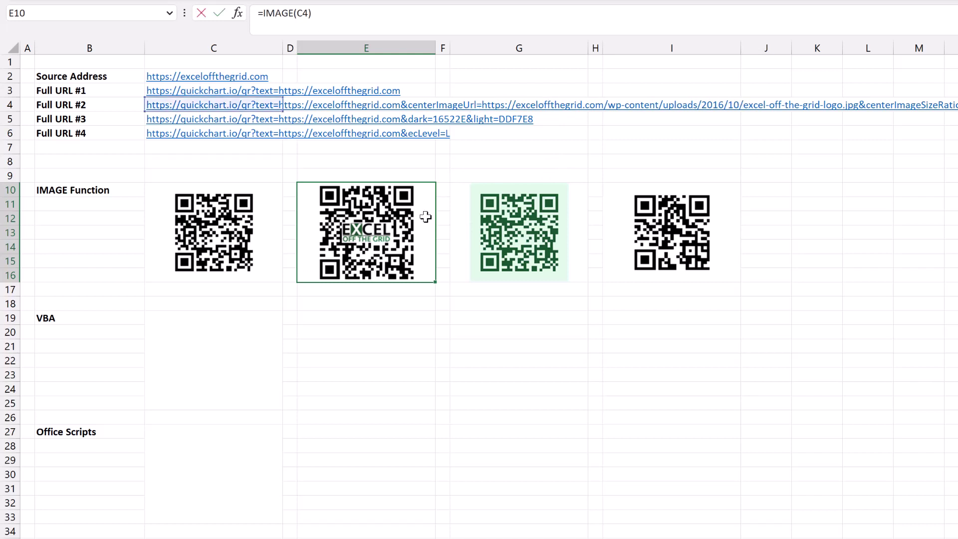
key("Escape")
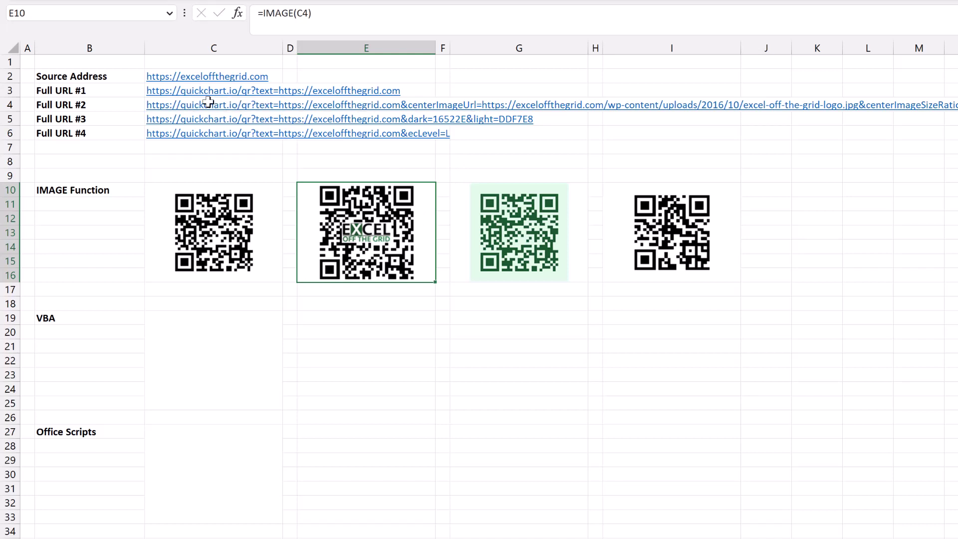
Re-enter G10's =IMAGE(C5) formula showing the green QR code
left_click(569, 264)
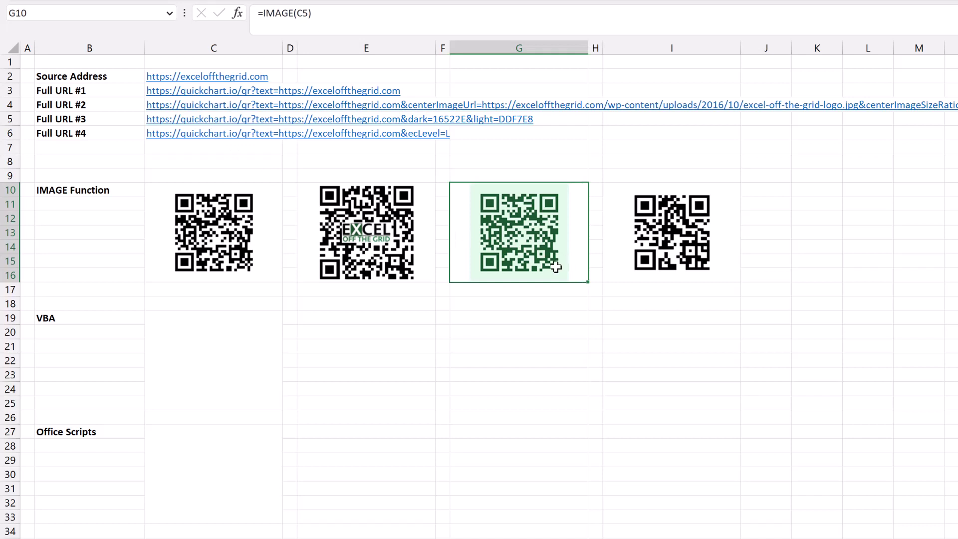
double_click(554, 267)
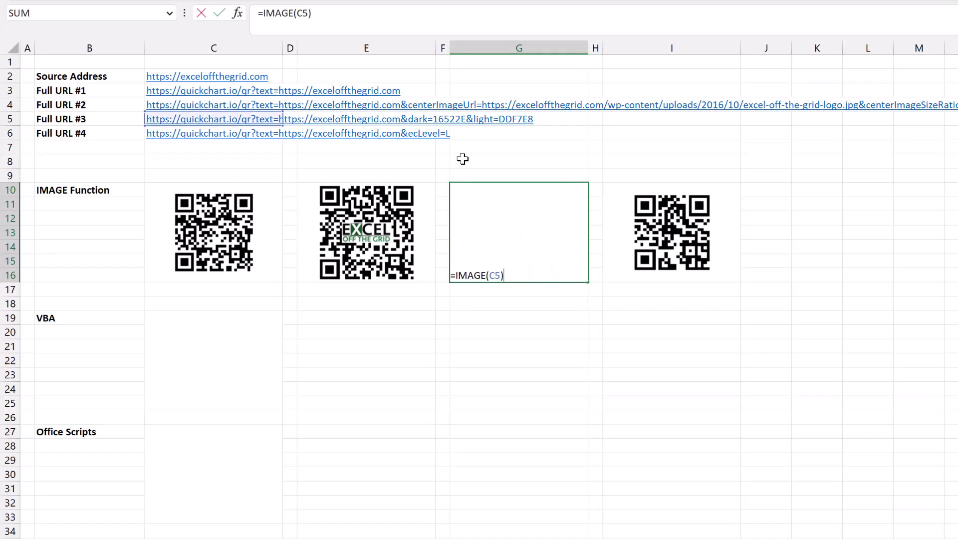
key("Escape")
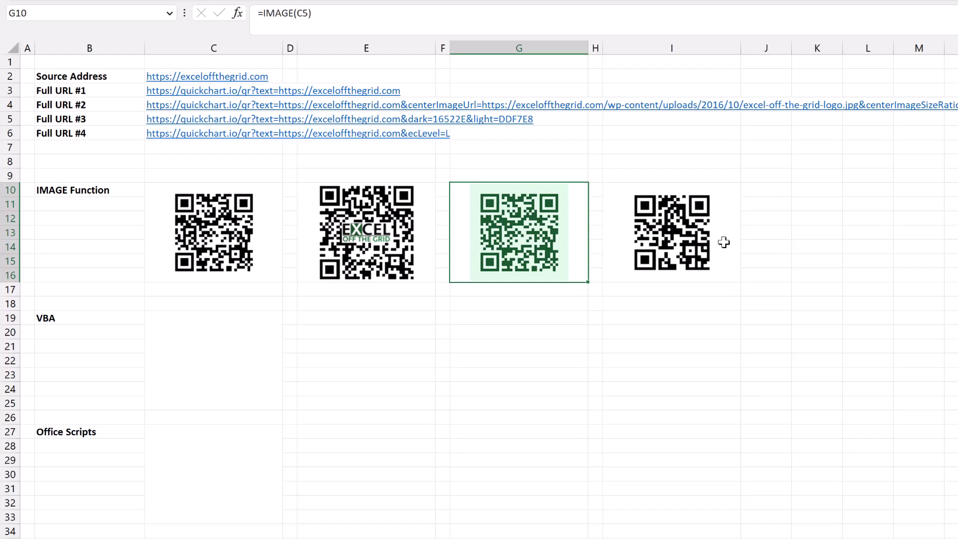
Highlight the GenerateQRCode lines for the location range, C3 URL, and deleting the old QR code
left_click(275, 240)
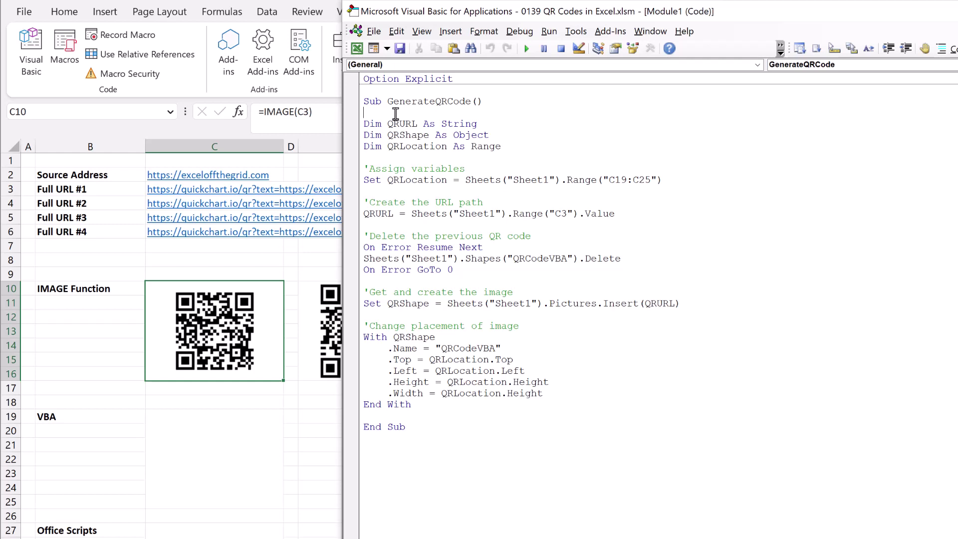
left_click_drag(664, 179, 357, 181)
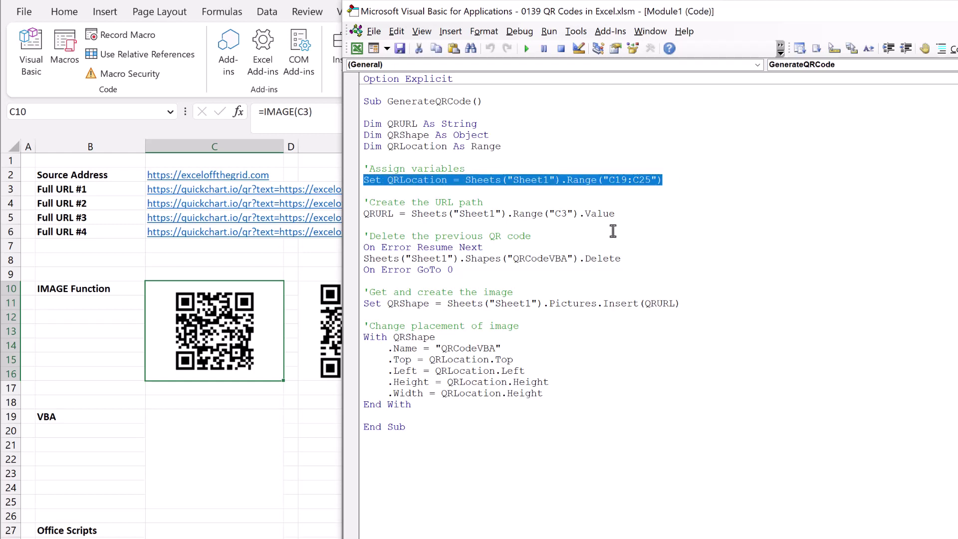
left_click_drag(639, 214, 360, 218)
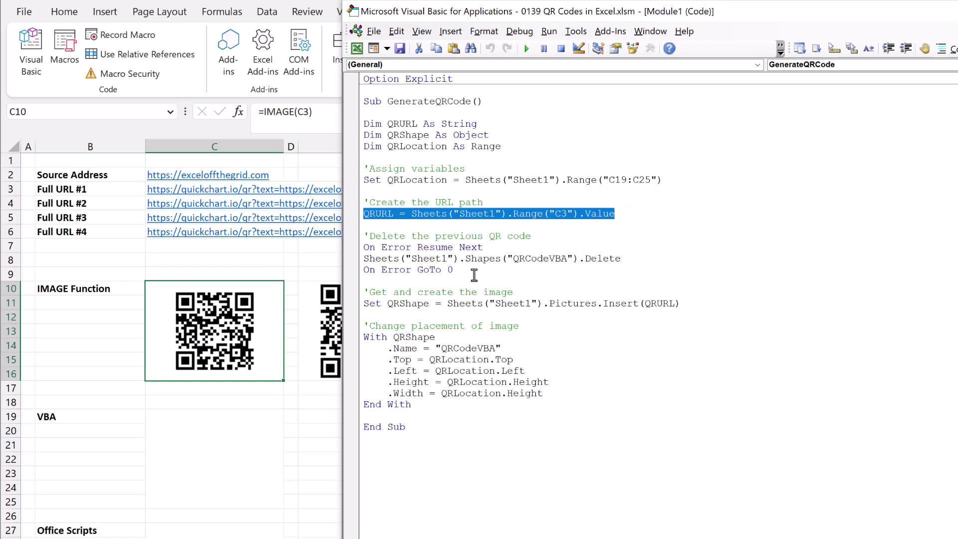
left_click_drag(453, 269, 350, 241)
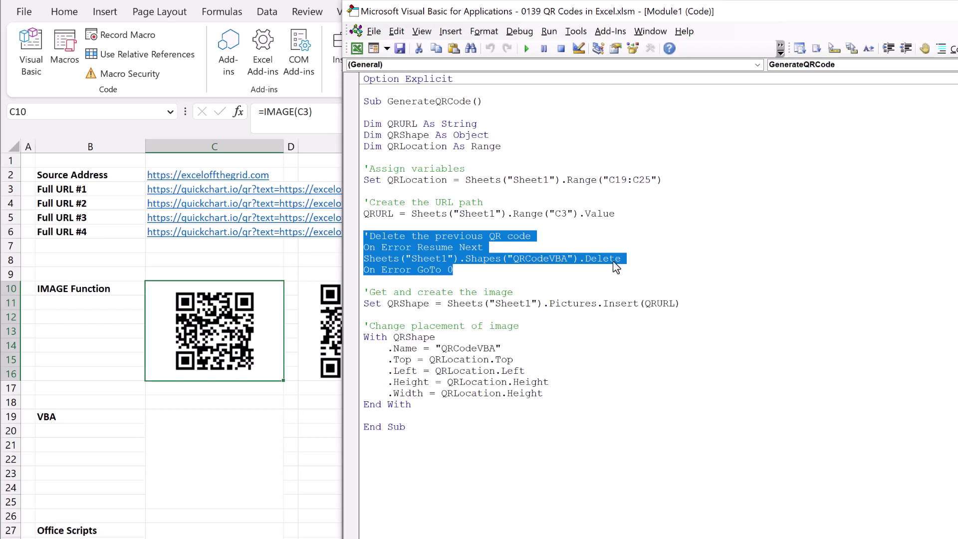
Highlight the Pictures.Insert line and the With block naming and sizing the QRCodeVBA picture
left_click_drag(679, 303, 363, 304)
left_click_drag(619, 214, 351, 213)
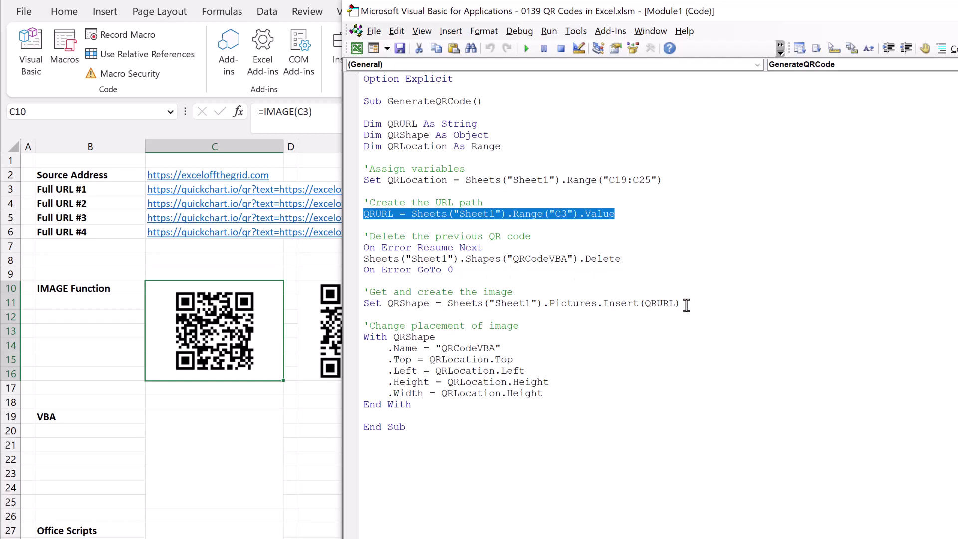
left_click_drag(686, 303, 368, 306)
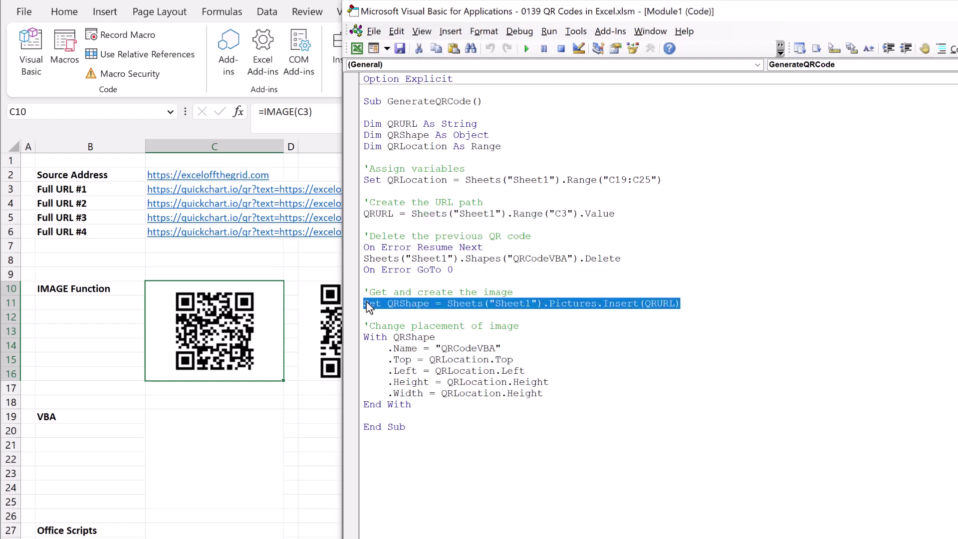
left_click_drag(411, 404, 349, 339)
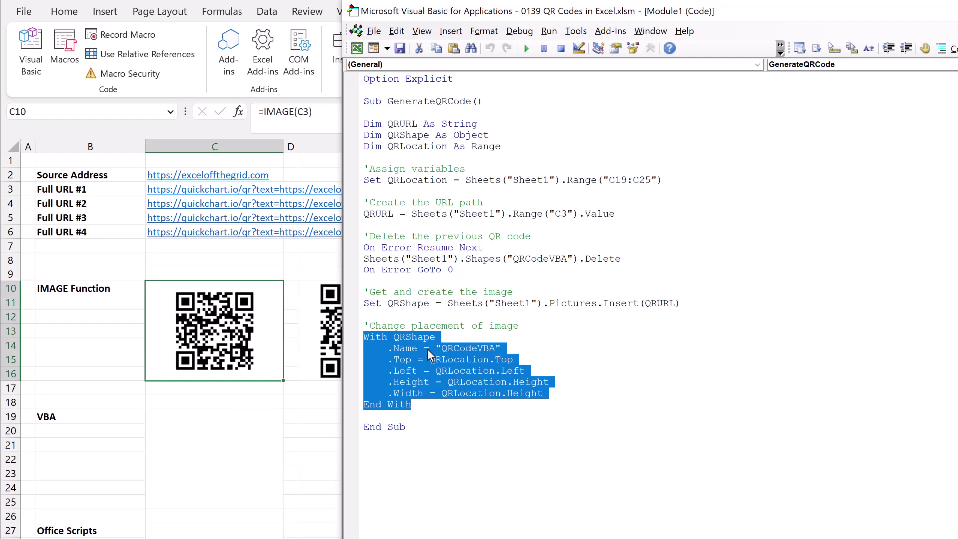
Run GenerateQRCode to insert the QR picture, then drag that picture out of its cell
left_click(429, 315)
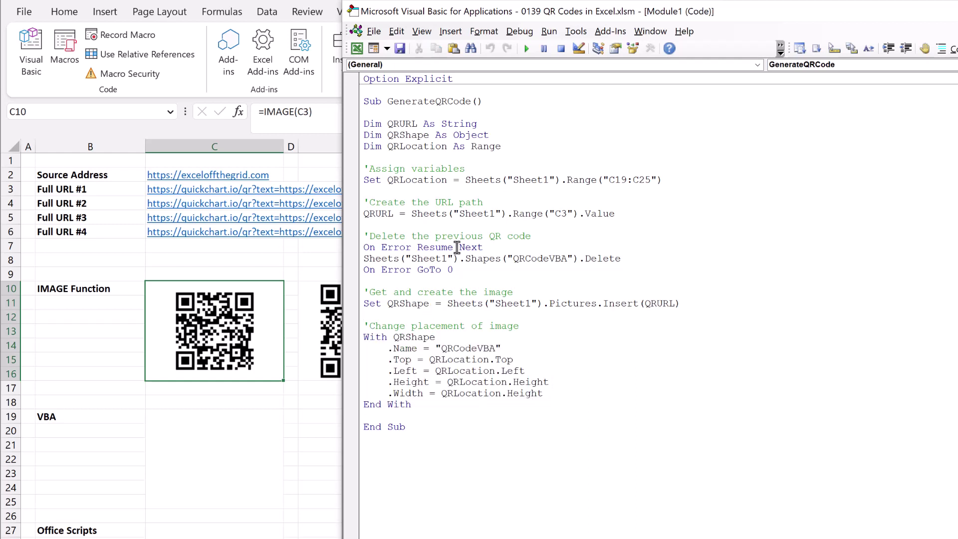
left_click(527, 48)
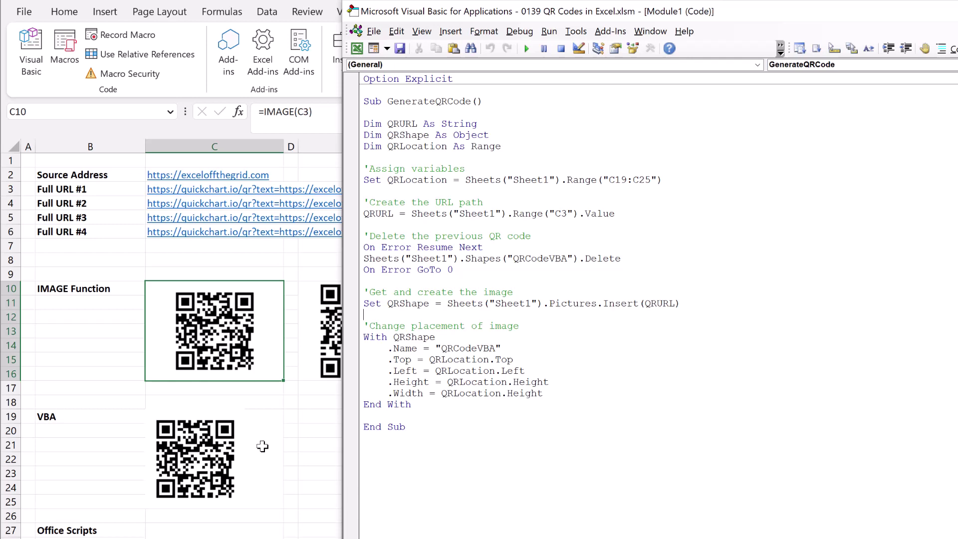
left_click(199, 451)
left_click_drag(199, 451, 125, 418)
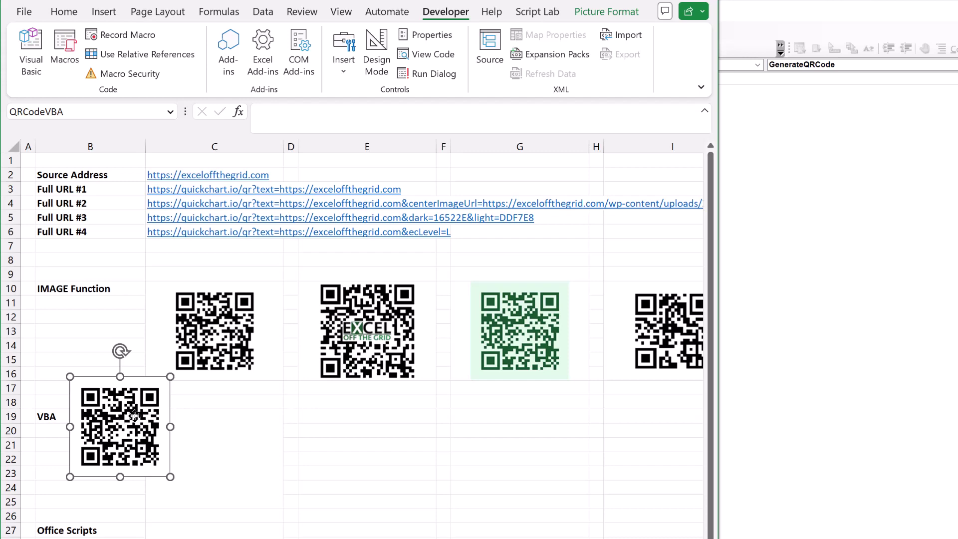
left_click_drag(124, 418, 143, 430)
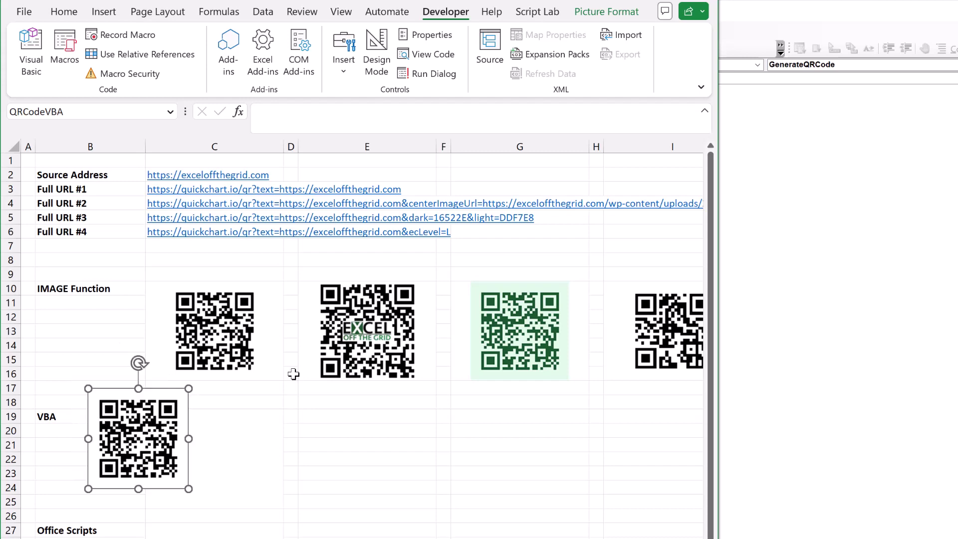
Rerun the macro so it deletes the moved picture and inserts a fresh QR code
left_click(776, 12)
left_click_drag(453, 270, 358, 235)
left_click(408, 280)
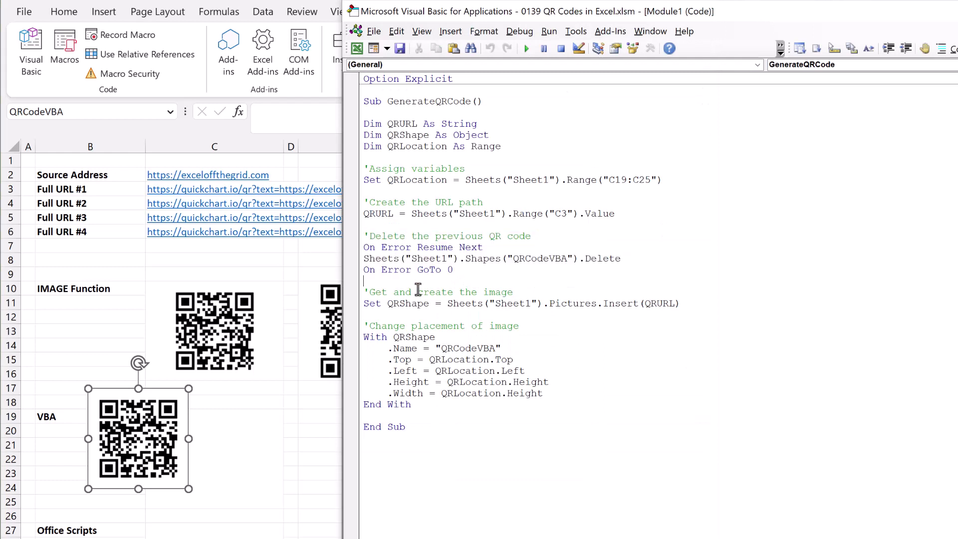
left_click(526, 49)
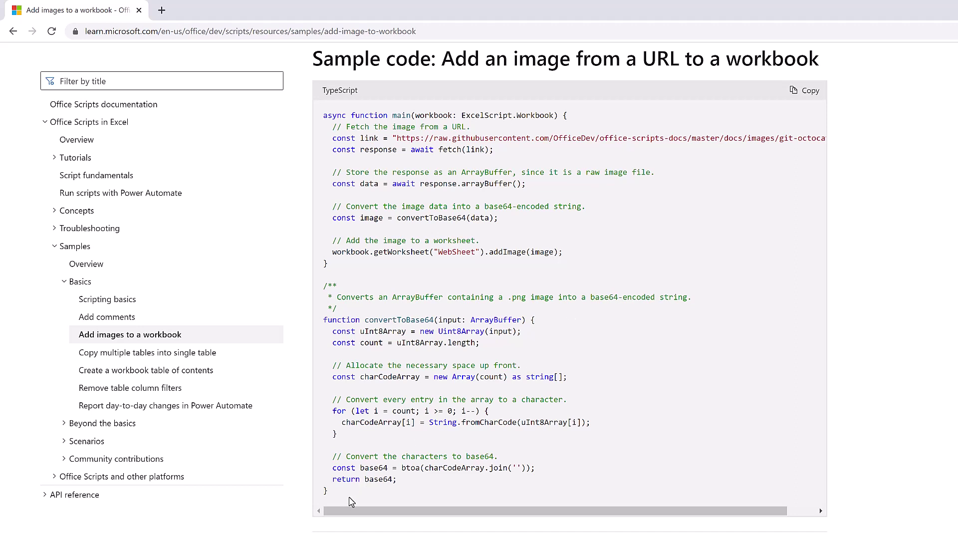
Select the full 'Add images to a workbook' sample script on Microsoft Learn
left_click_drag(349, 501, 323, 124)
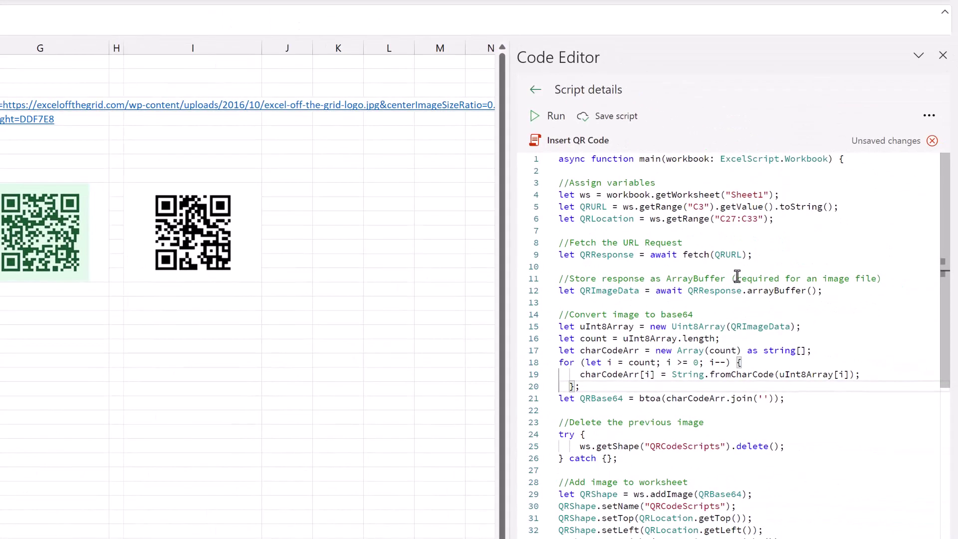
Highlight the script lines picking Sheet1, reading C3's URL, targeting C27:C33, and fetching/base64-converting the image
left_click_drag(781, 195, 563, 196)
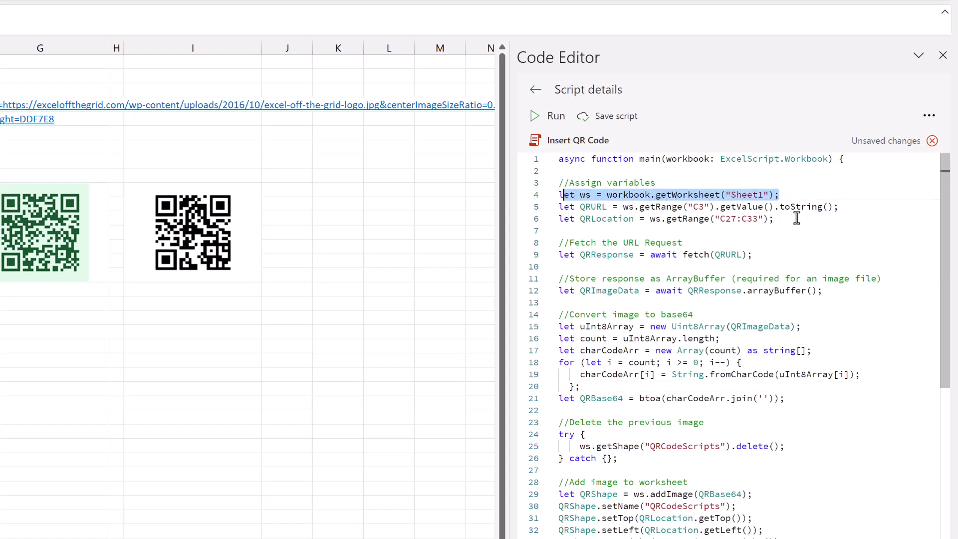
left_click_drag(841, 206, 573, 206)
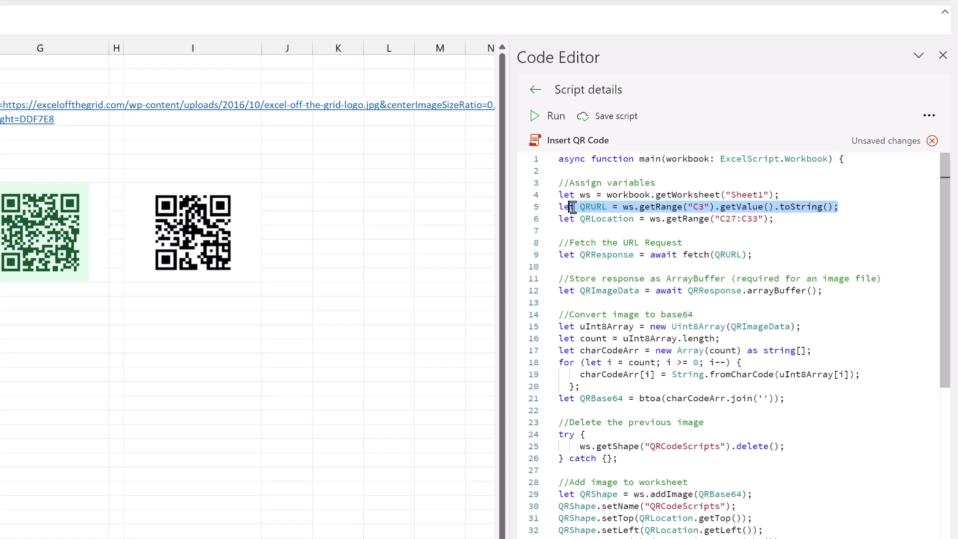
left_click_drag(776, 220, 579, 220)
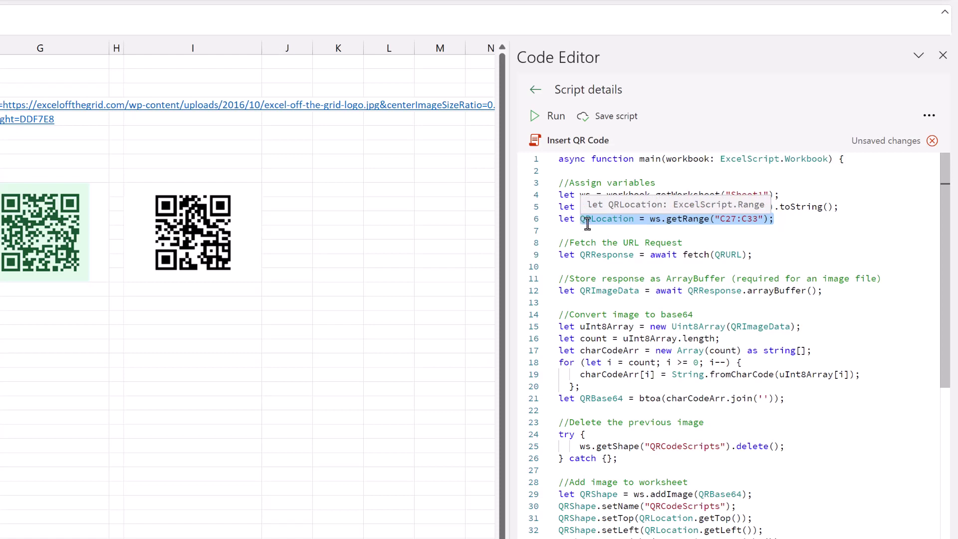
left_click_drag(560, 243, 559, 266)
left_click_drag(659, 302, 777, 408)
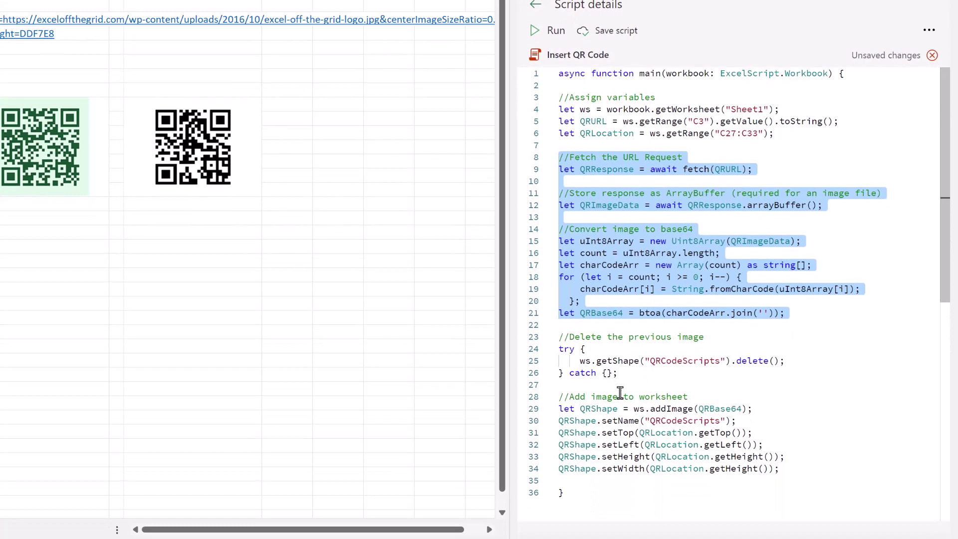
Highlight the blocks deleting the old image and adding the new one, then run Insert QR Code
left_click_drag(631, 377, 542, 334)
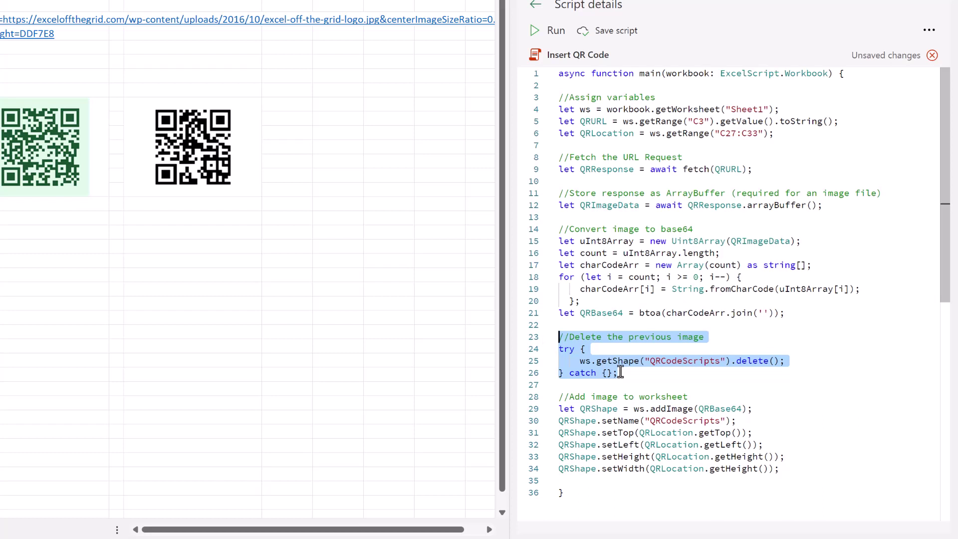
left_click_drag(788, 471, 530, 400)
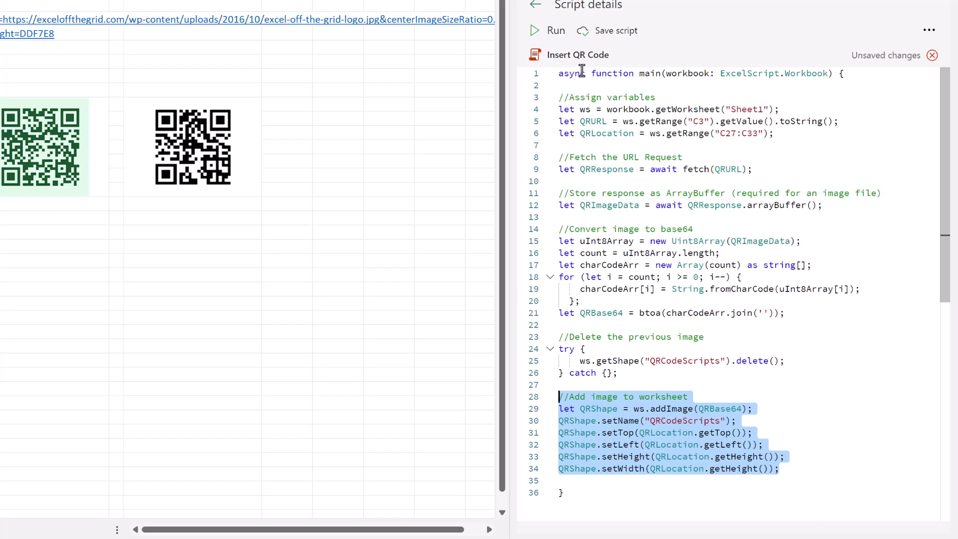
left_click(592, 86)
left_click(552, 33)
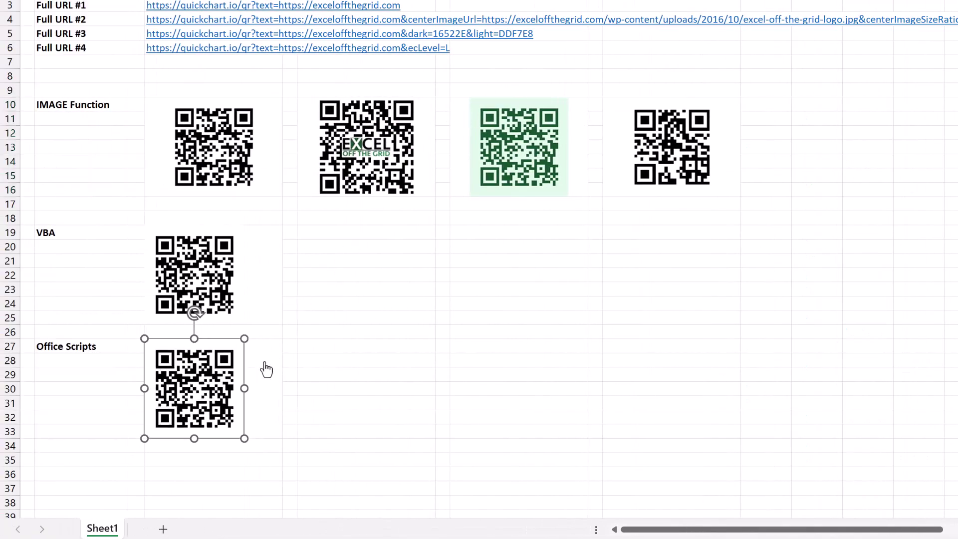
left_click(266, 370)
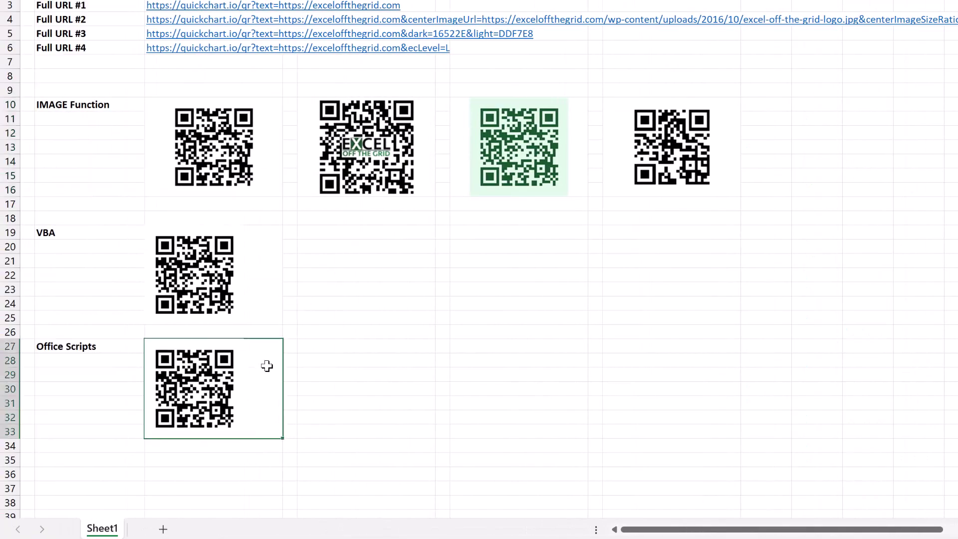
left_click(231, 382)
left_click_drag(196, 382, 308, 366)
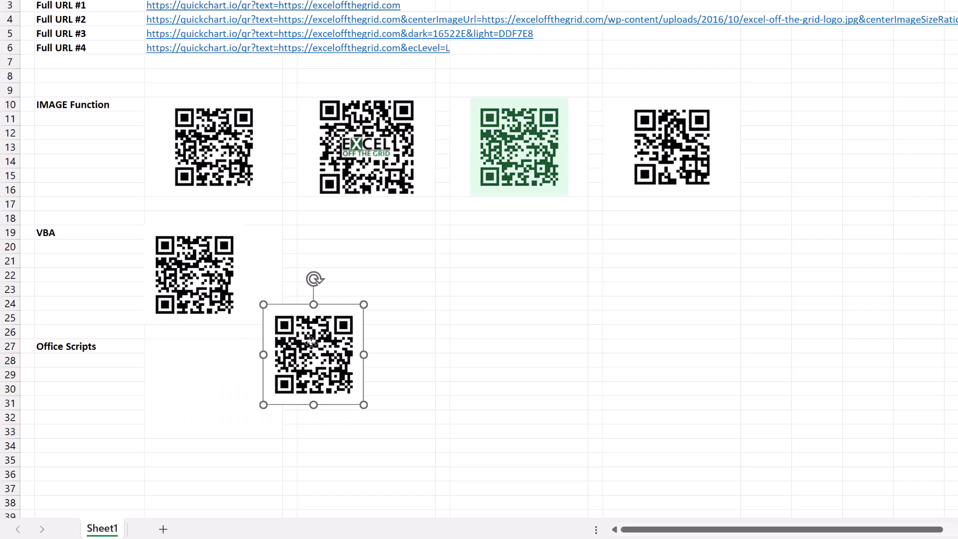